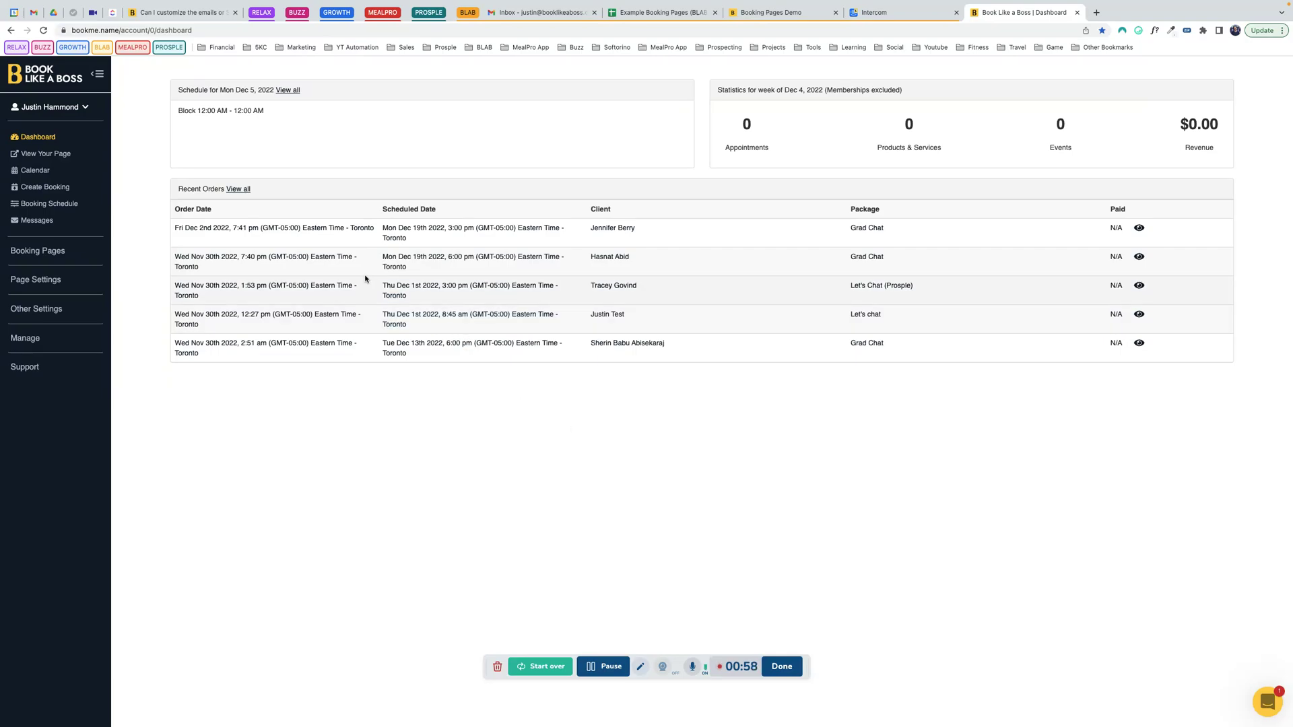
Display the account-wide email message fields within the page's texts, colors and fonts settings.
{"action": "left_click", "coordinate": [50, 310]}
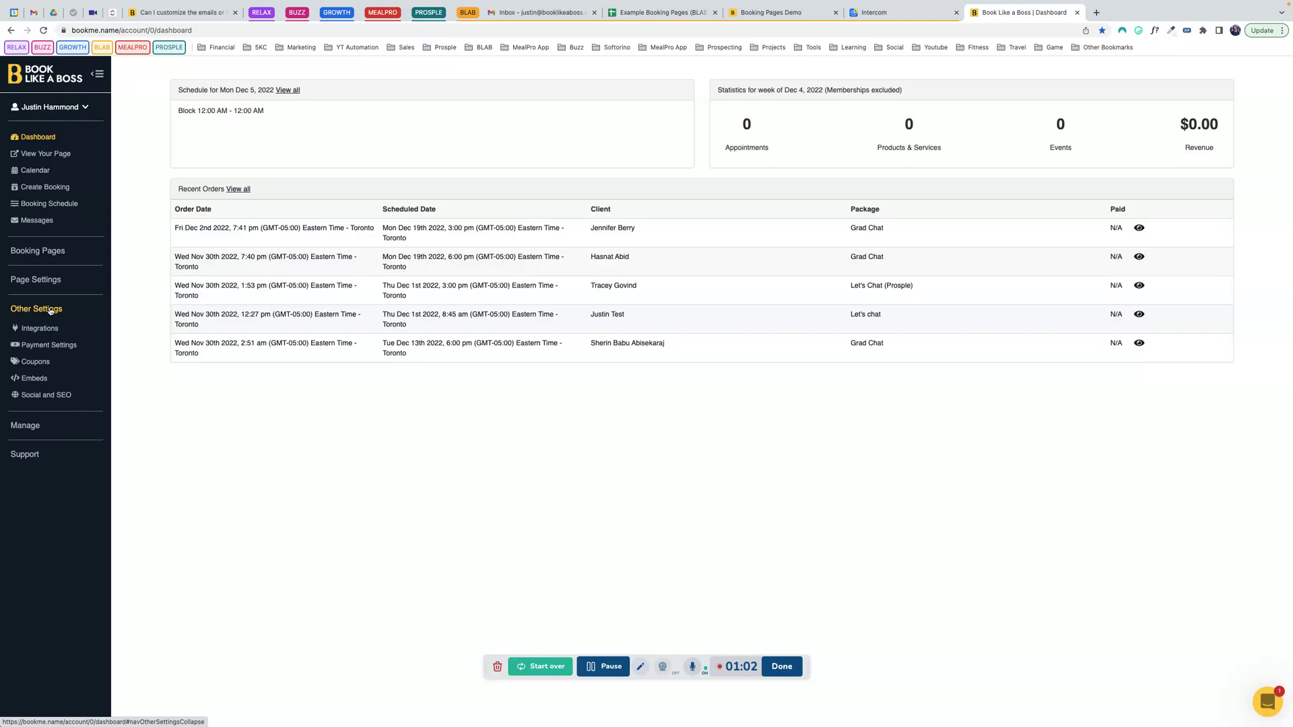
{"action": "left_click", "coordinate": [37, 280]}
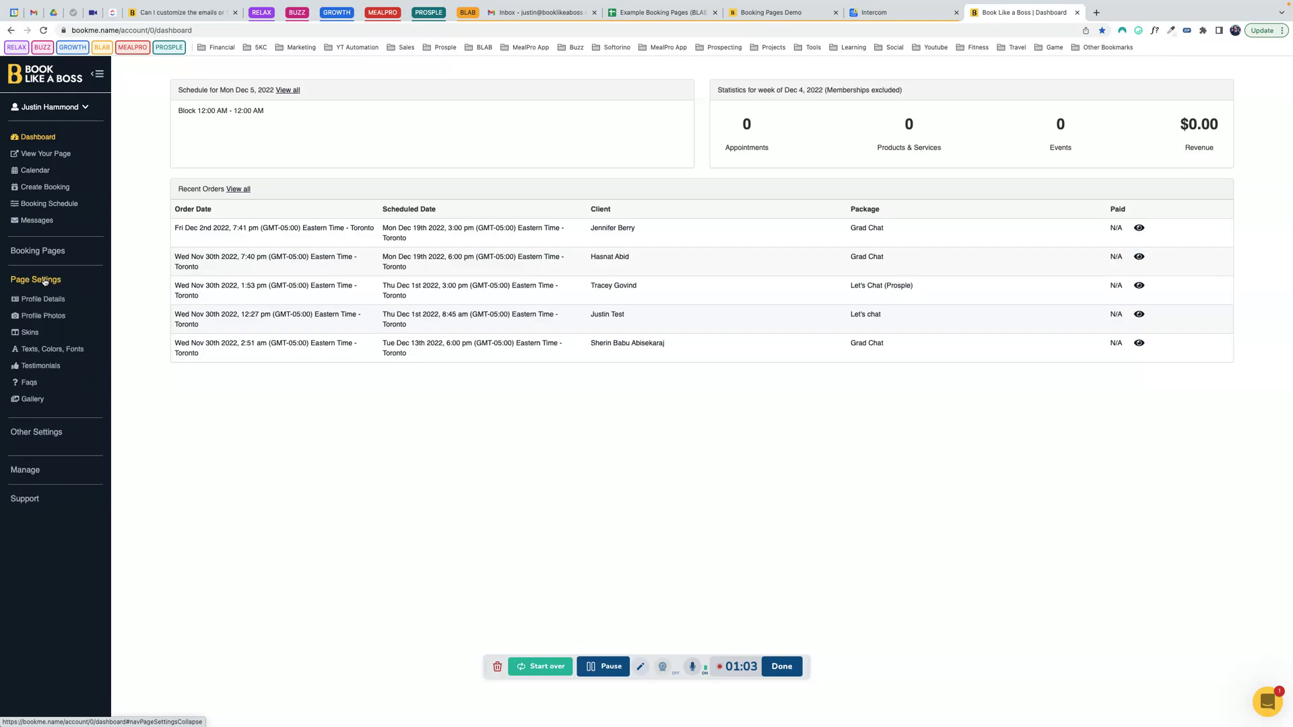
{"action": "left_click", "coordinate": [55, 351]}
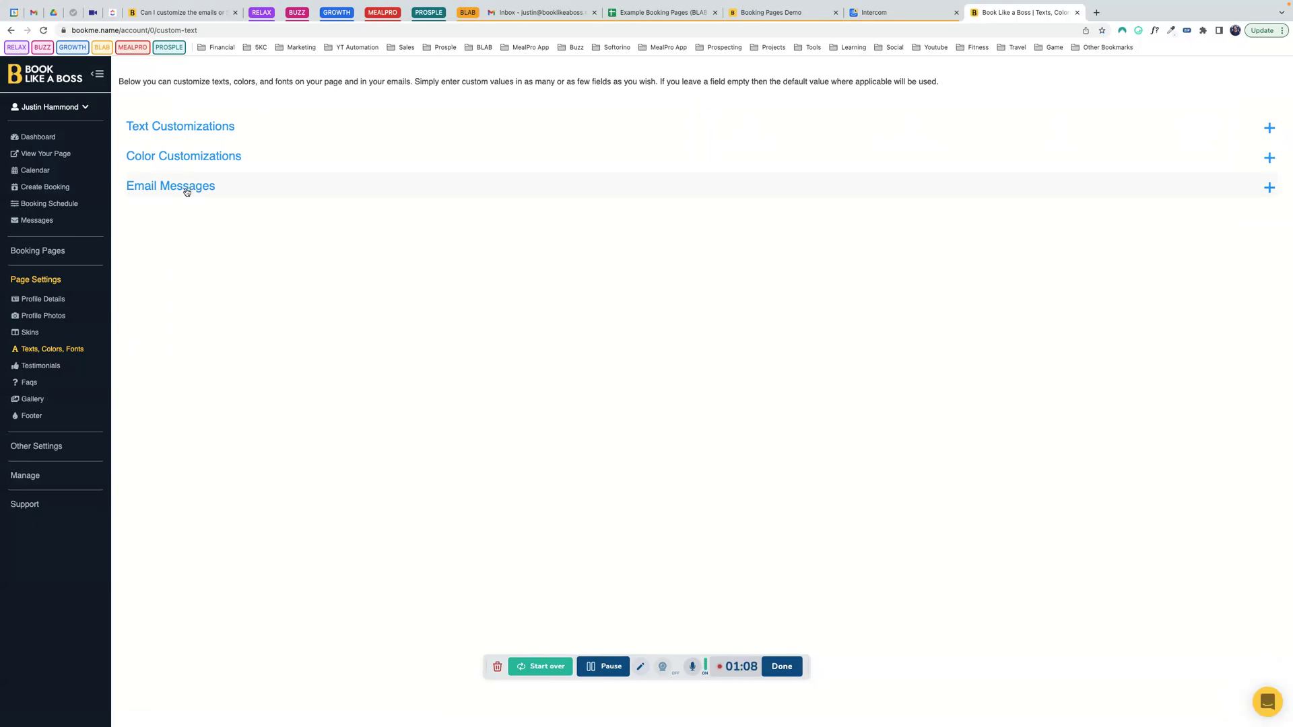
{"action": "left_click", "coordinate": [186, 192]}
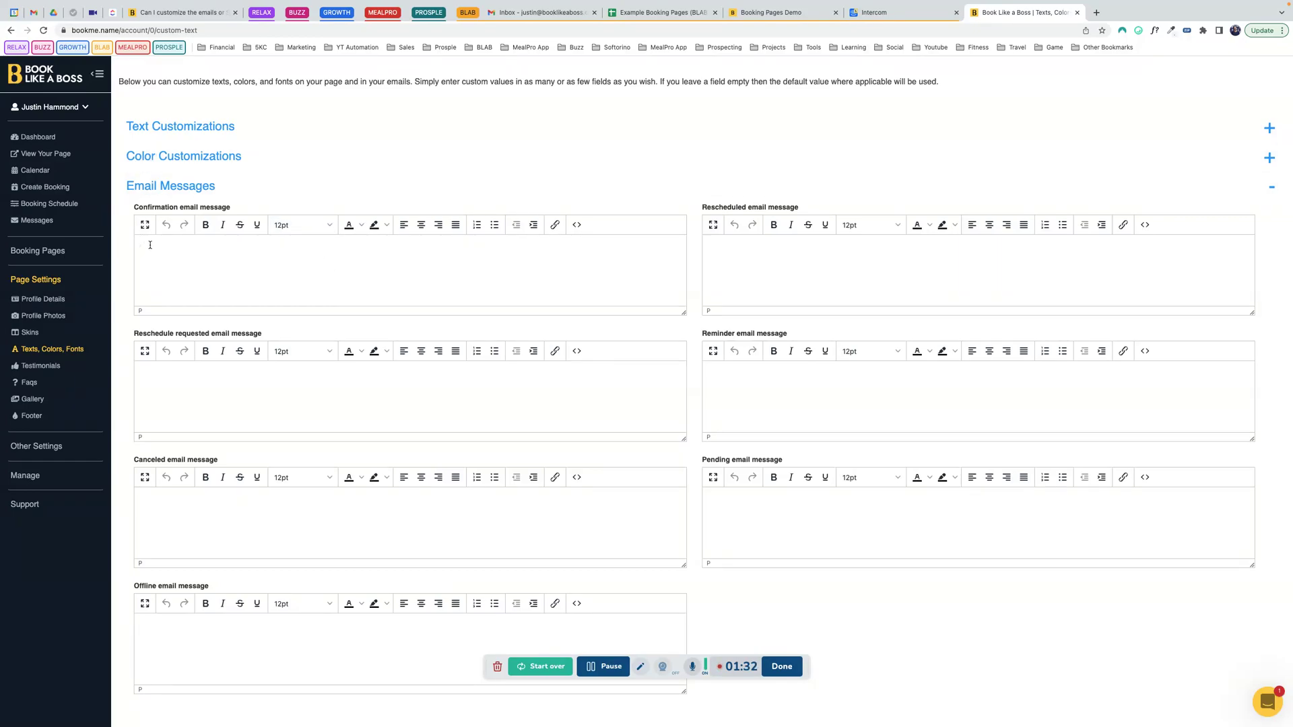
Open the "Let's chat" appointment booking page for editing.
{"action": "left_click", "coordinate": [47, 252]}
{"action": "left_click", "coordinate": [43, 269]}
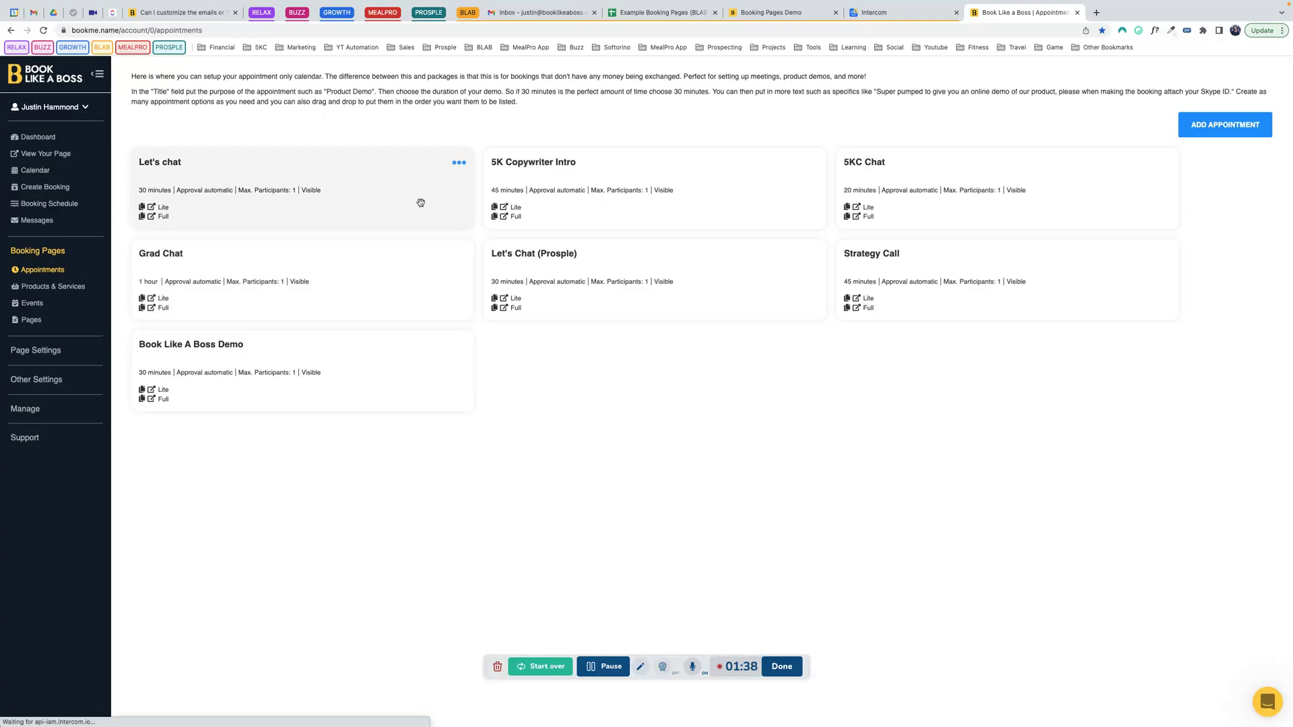
{"action": "left_click", "coordinate": [459, 163]}
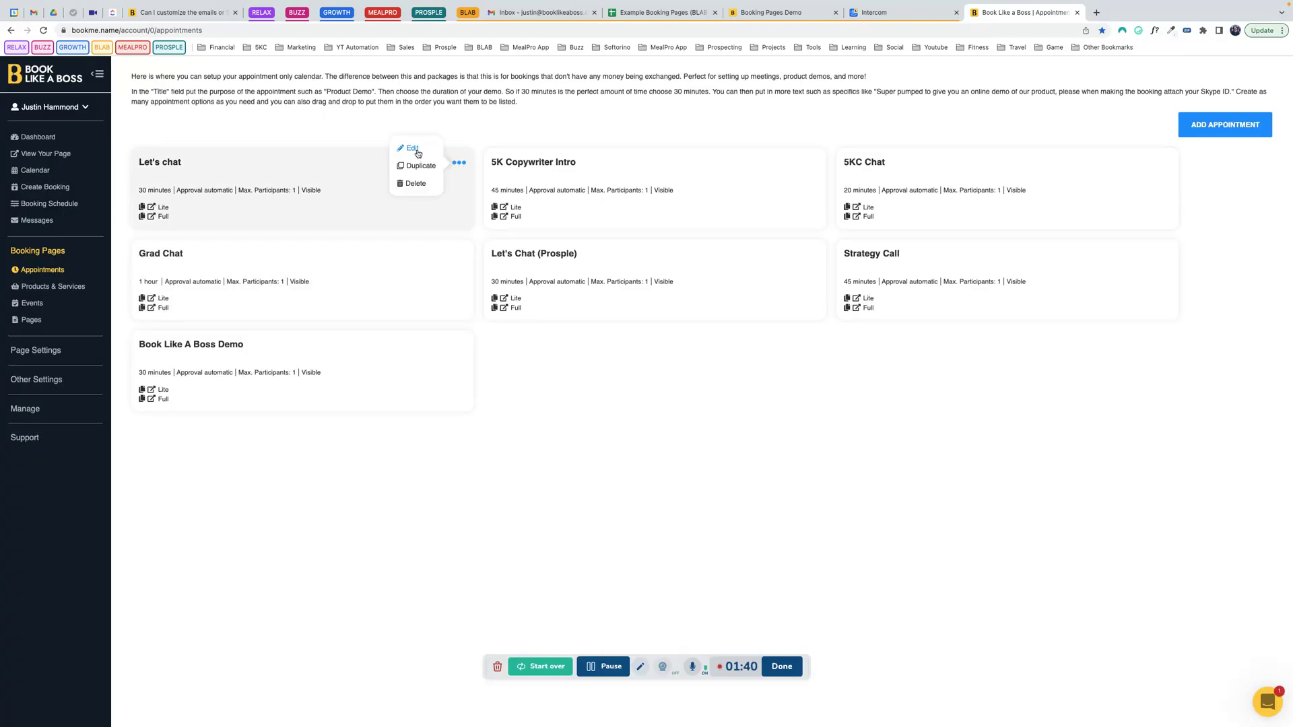
{"action": "left_click", "coordinate": [414, 153]}
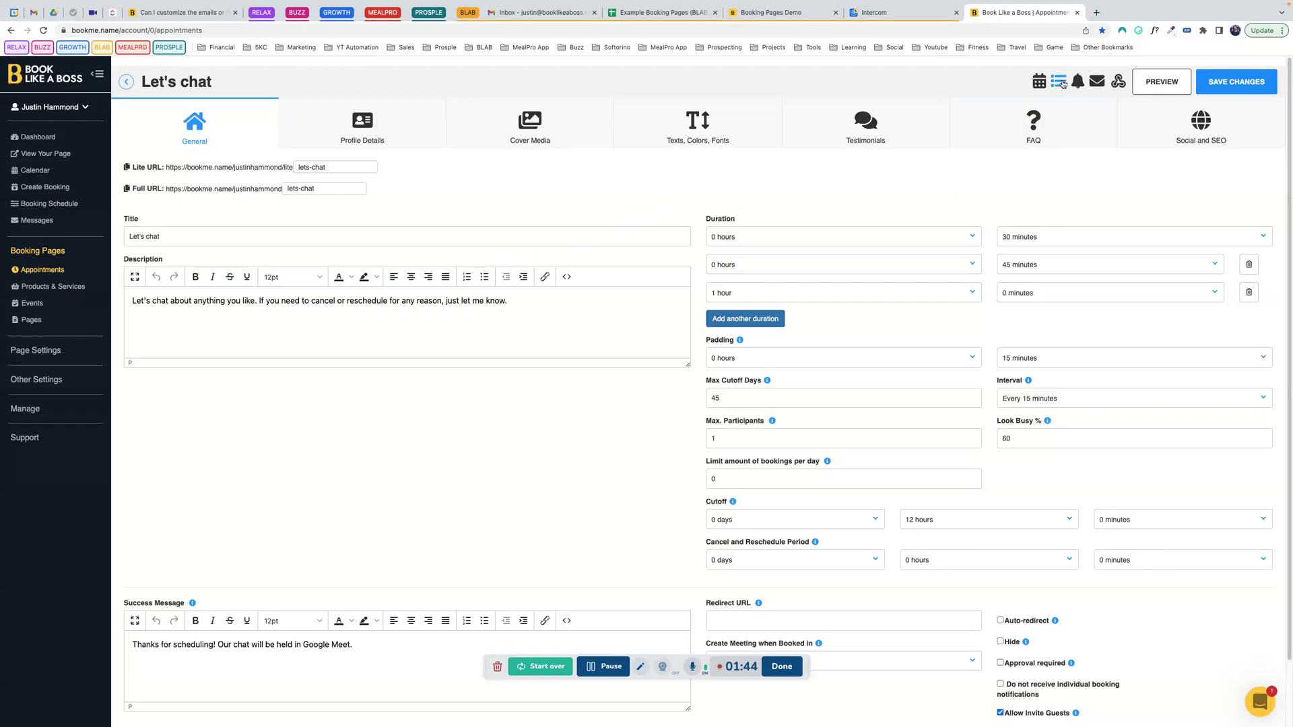
Examine the appointment's existing email reminder settings and its followup options, closing them without changes.
{"action": "left_click", "coordinate": [1077, 82]}
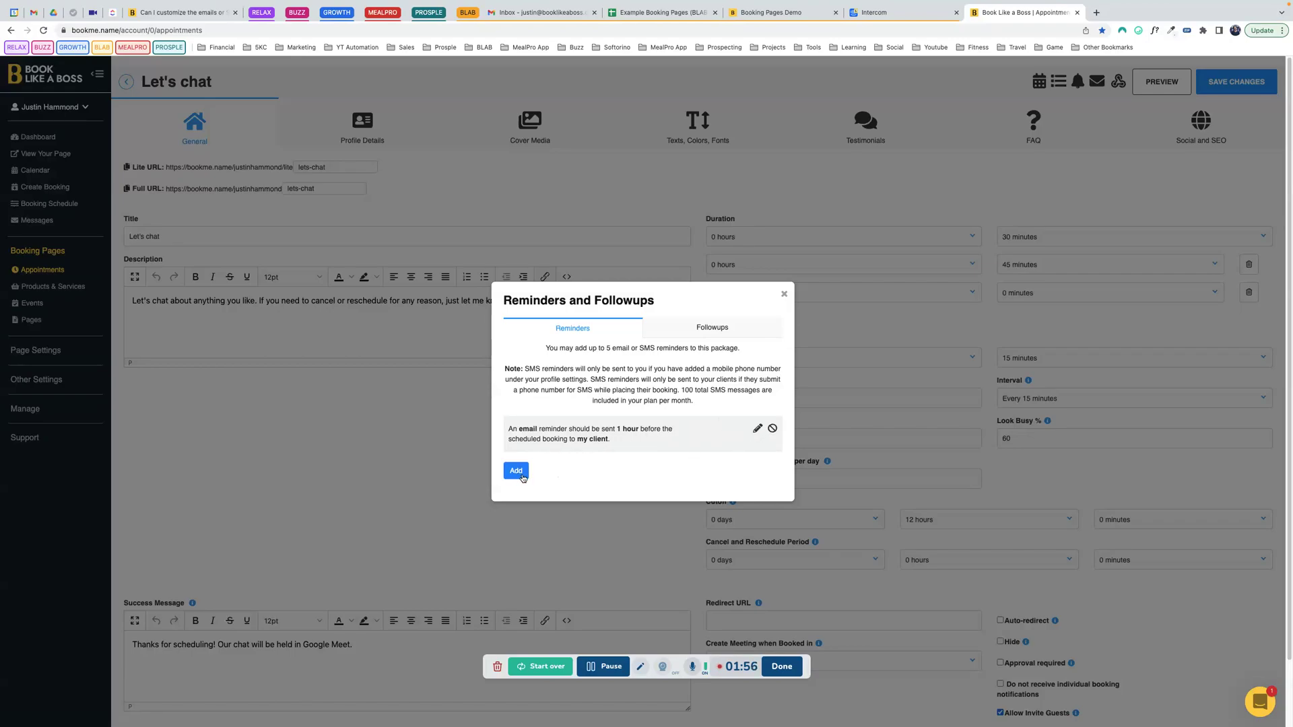
{"action": "left_click", "coordinate": [758, 429]}
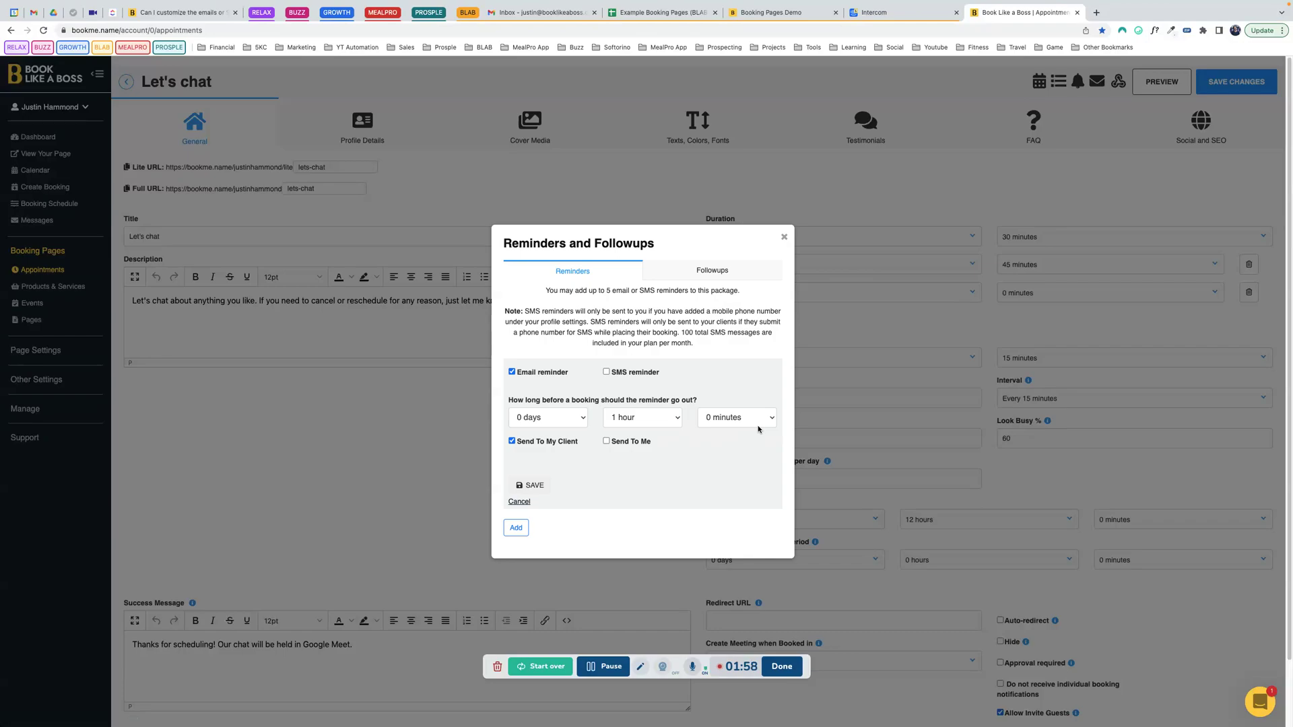
{"action": "scroll", "coordinate": [564, 385], "scroll_direction": "down", "scroll_amount": 2}
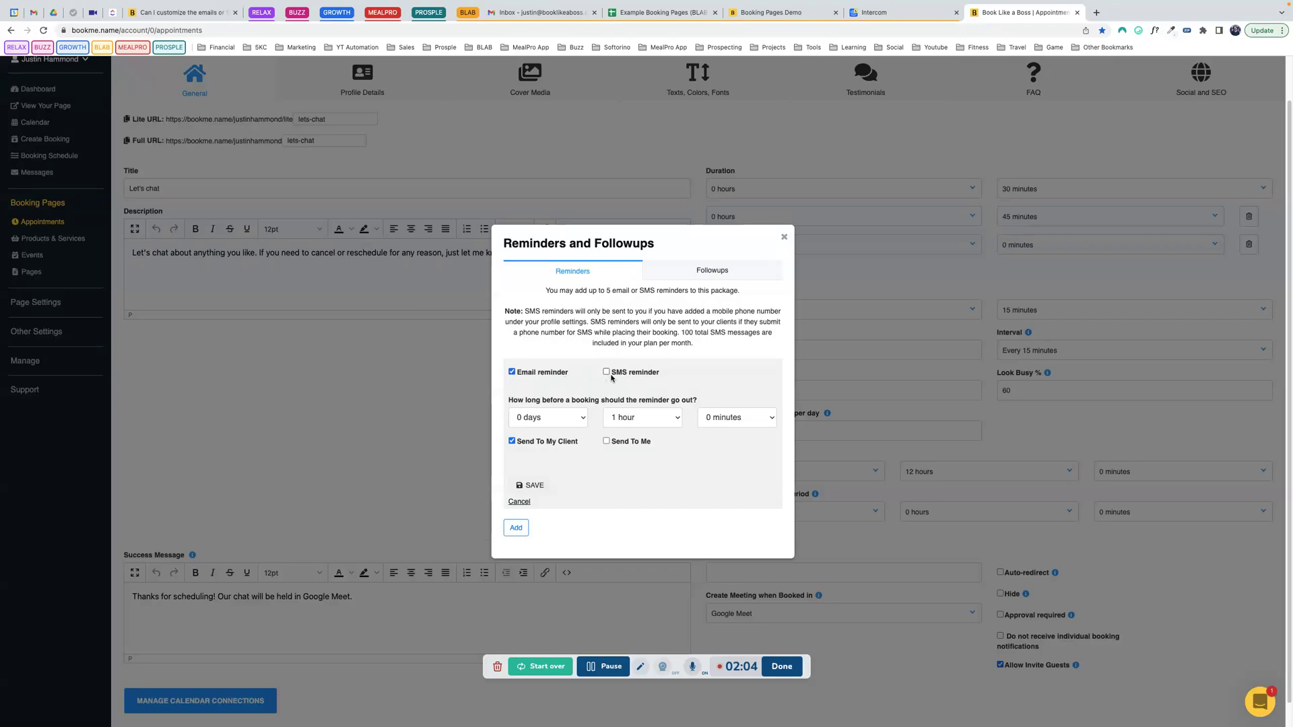
{"action": "left_click", "coordinate": [686, 274]}
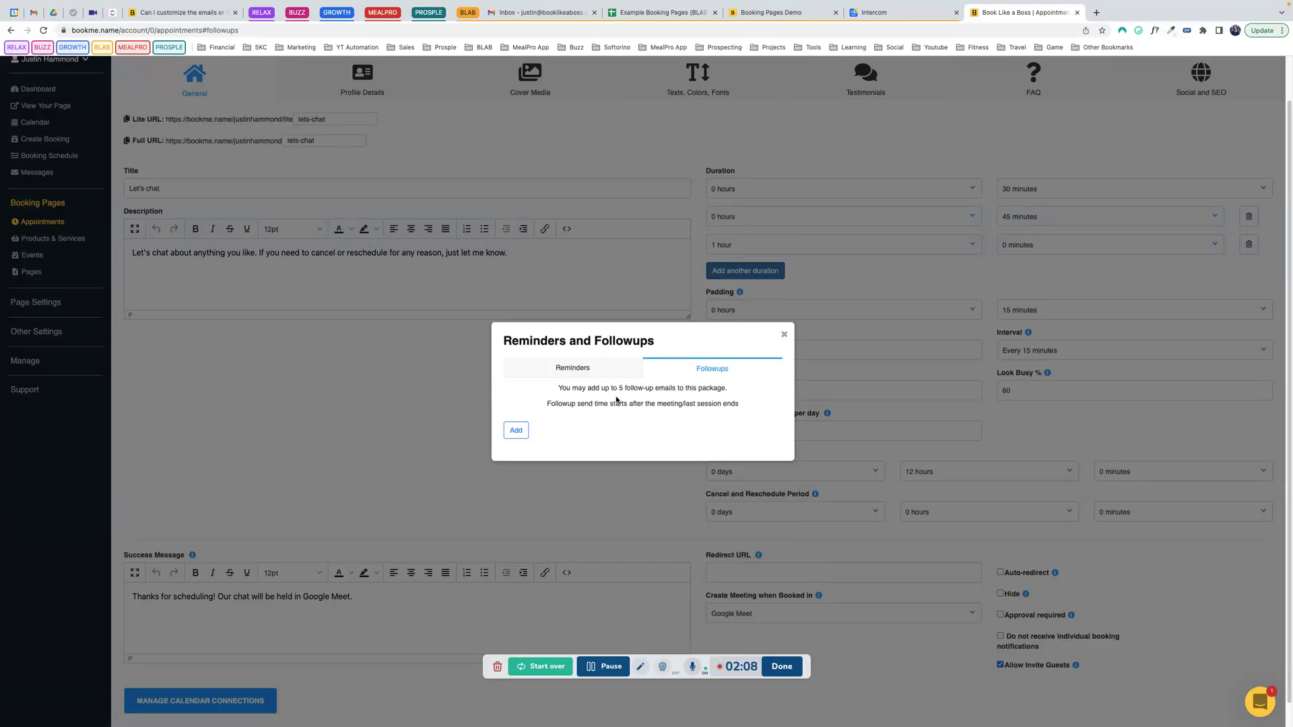
{"action": "left_click", "coordinate": [597, 374]}
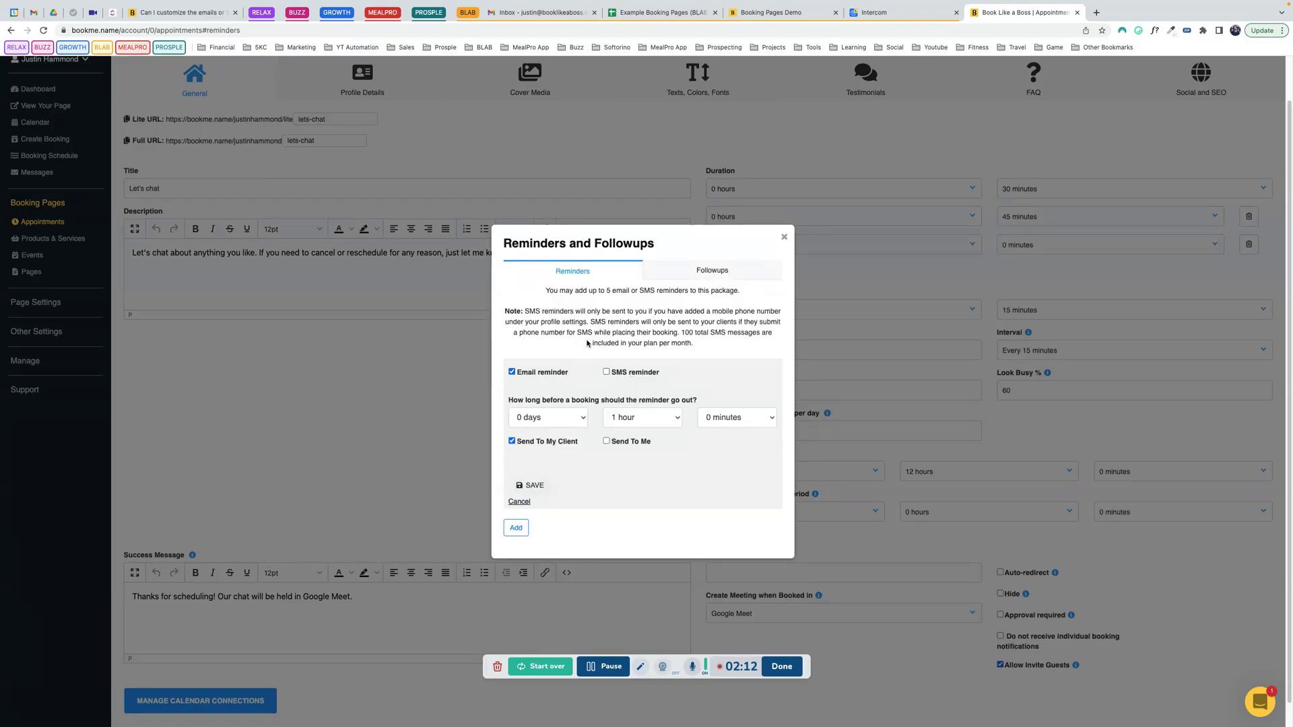
{"action": "left_click", "coordinate": [675, 268]}
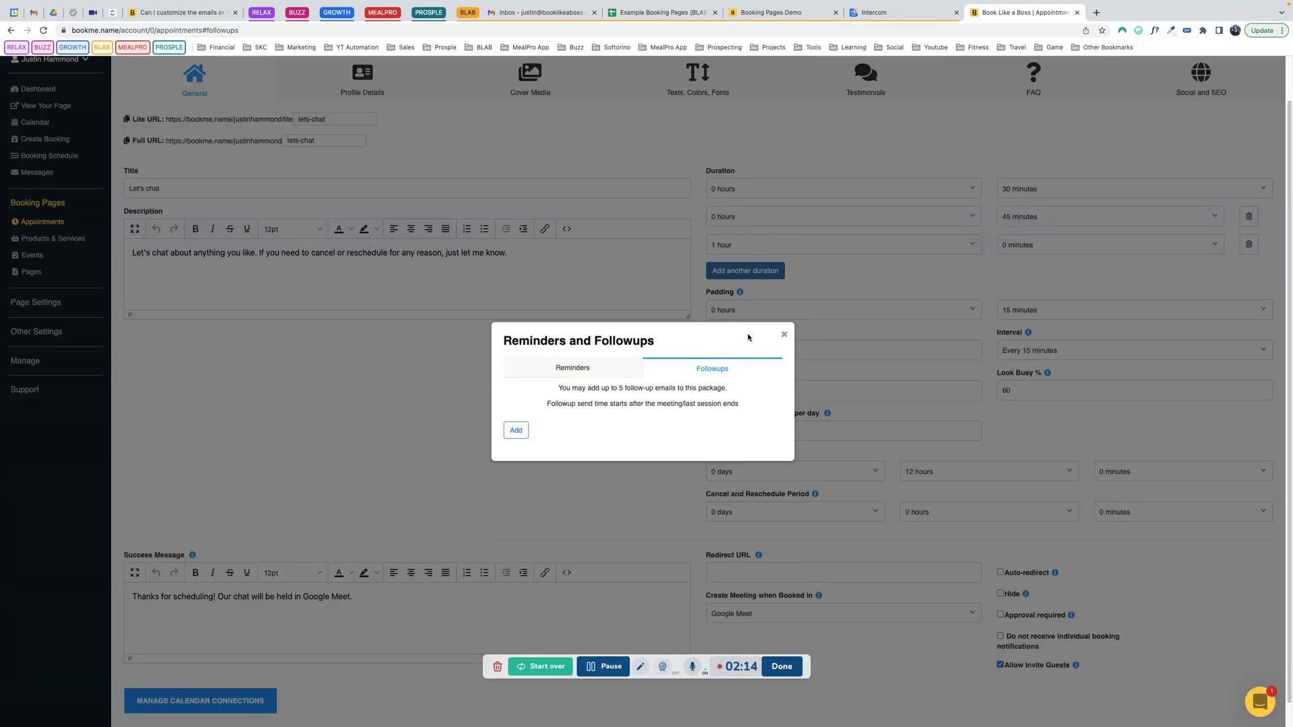
{"action": "left_click", "coordinate": [784, 334]}
{"action": "scroll", "coordinate": [950, 165], "scroll_direction": "up", "scroll_amount": 2}
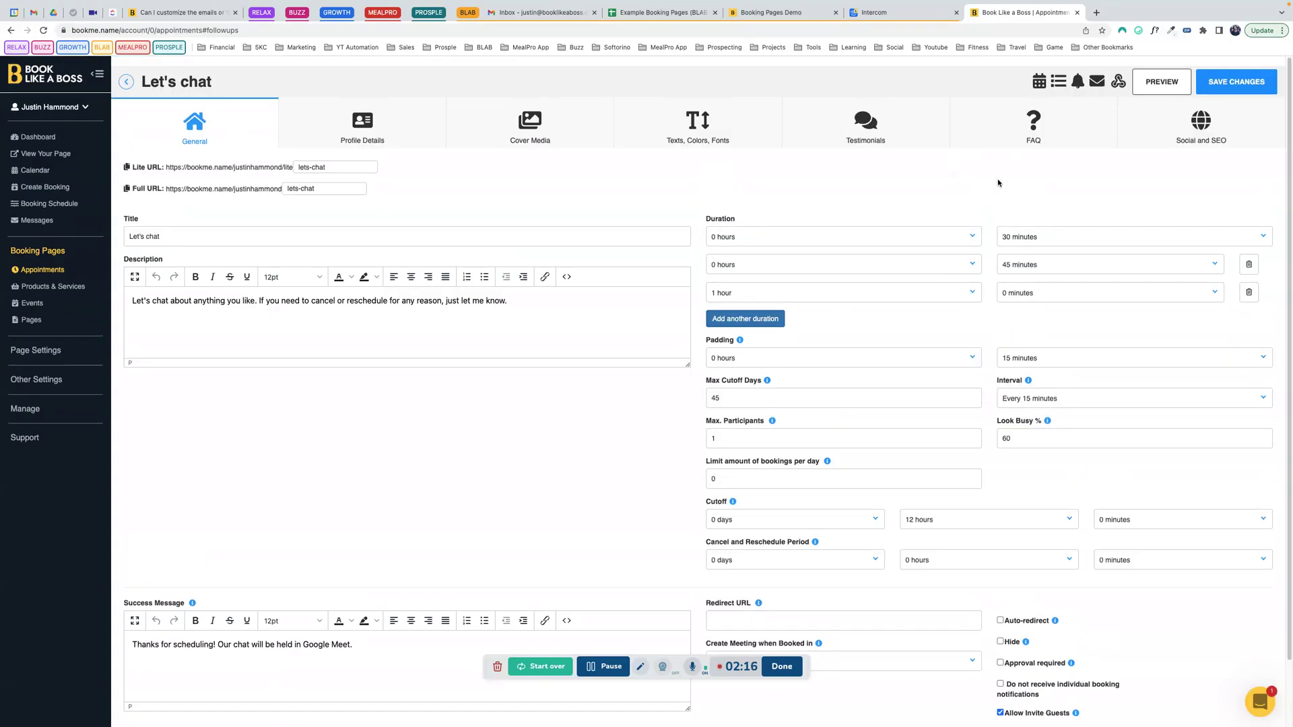
Review the appointment's custom confirmation email message and try its Global option on and off, closing without saving.
{"action": "left_click", "coordinate": [1098, 85]}
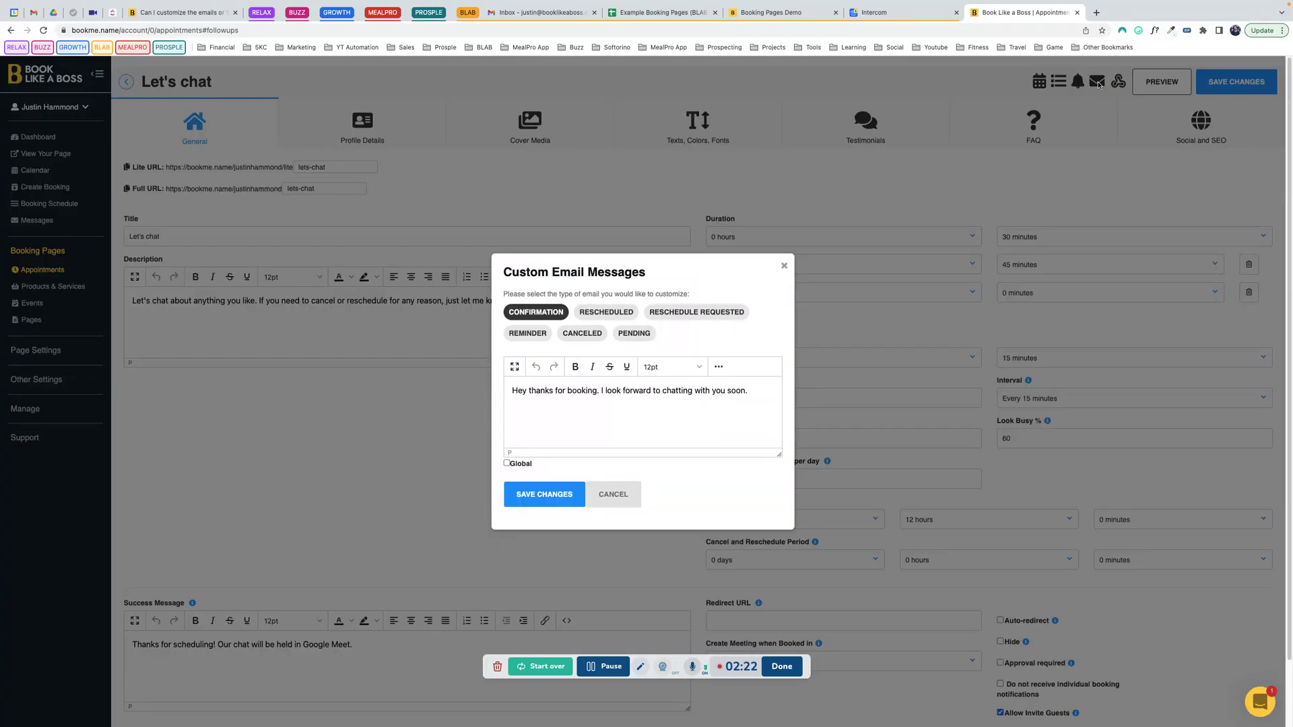
{"action": "left_click", "coordinate": [573, 404]}
{"action": "triple_click", "coordinate": [547, 395]}
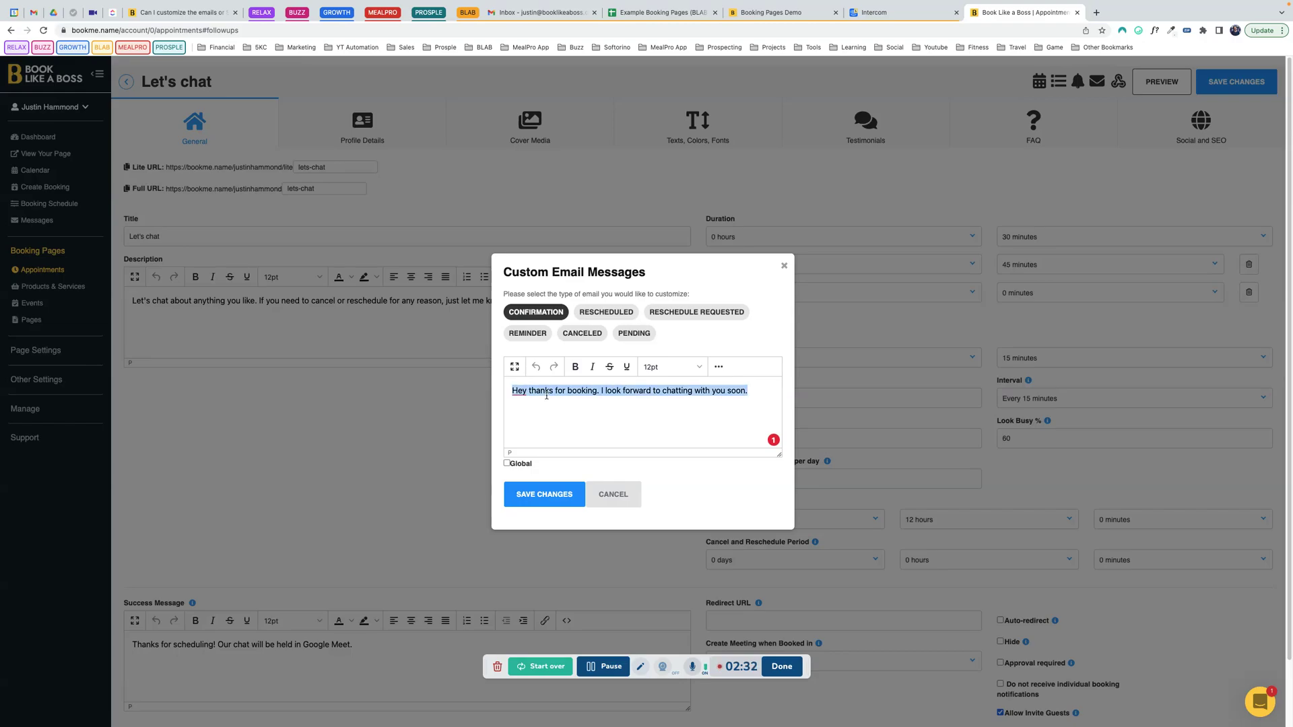
{"action": "left_click", "coordinate": [506, 463]}
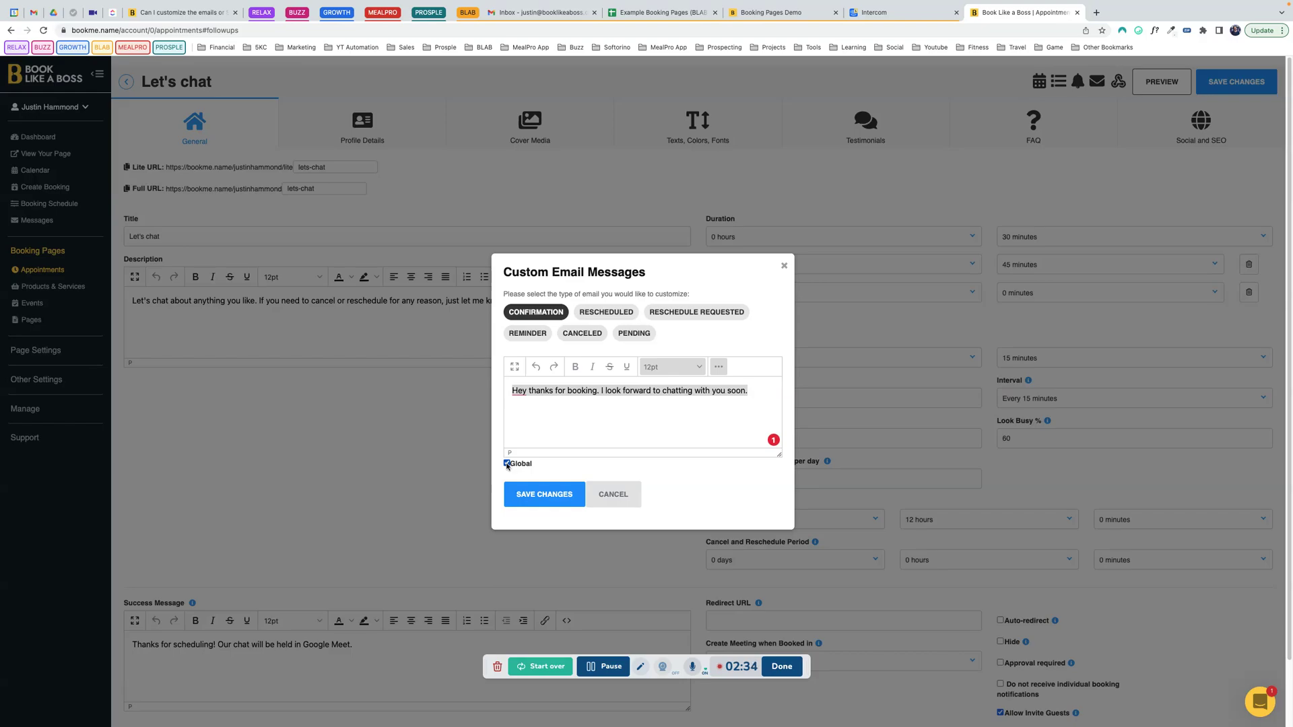
{"action": "left_click", "coordinate": [607, 390]}
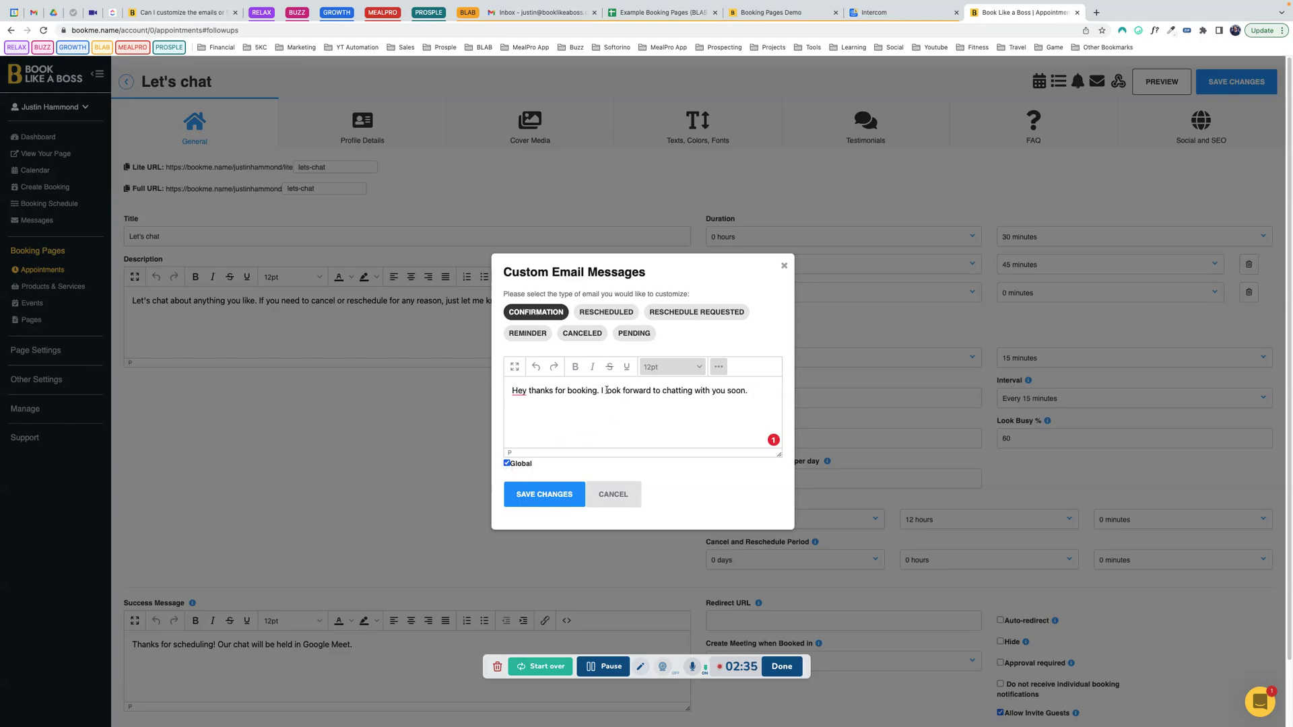
{"action": "left_click", "coordinate": [507, 464]}
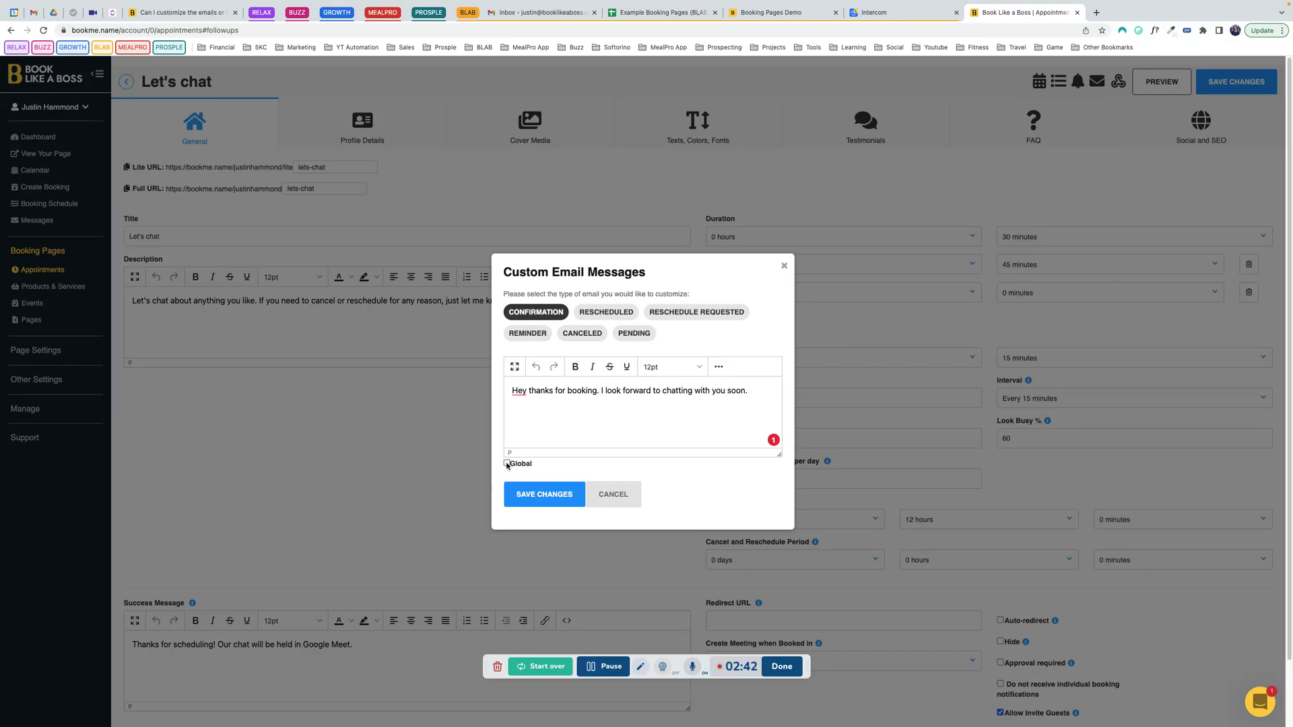
{"action": "triple_click", "coordinate": [548, 392]}
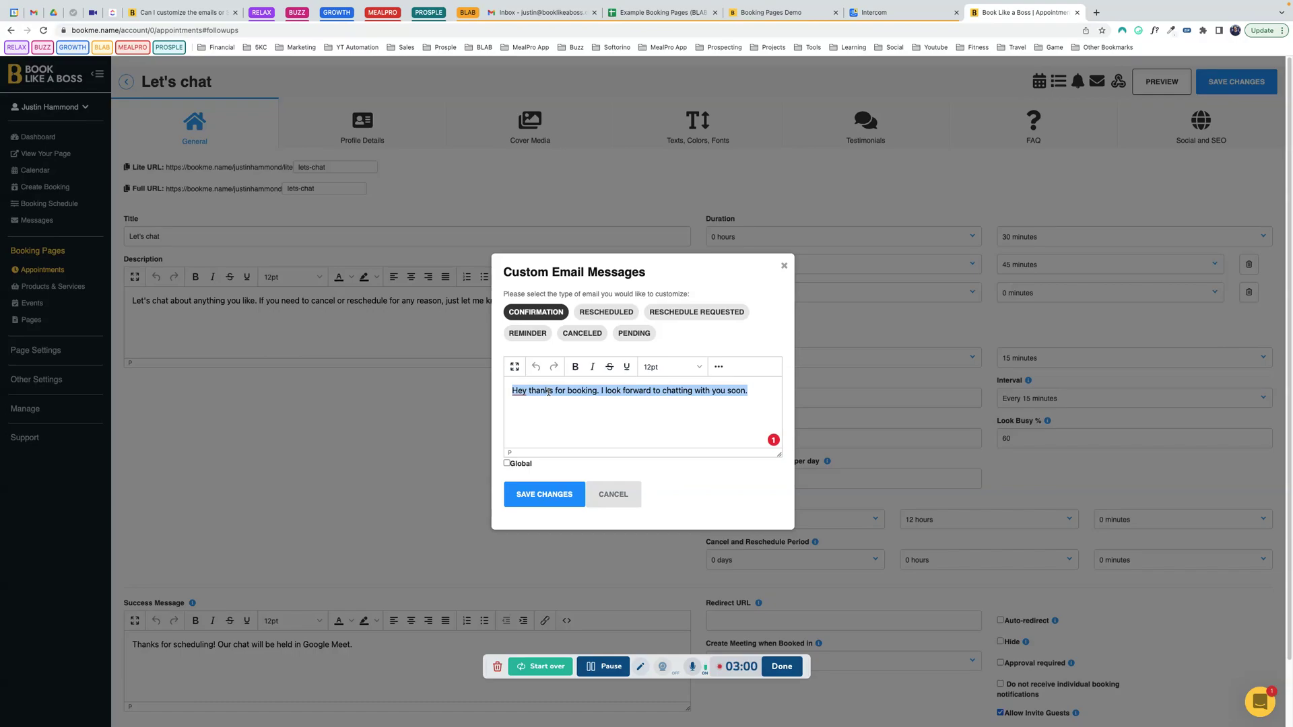
{"action": "left_click", "coordinate": [784, 266]}
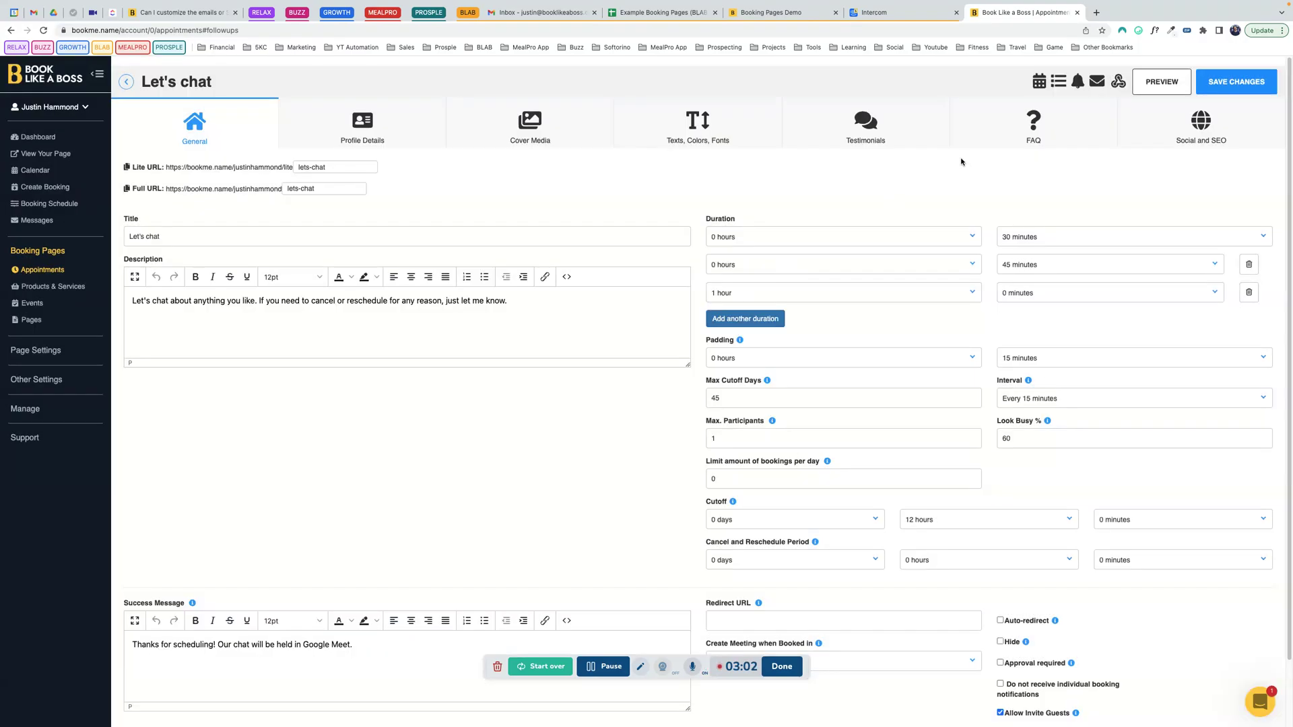
Review the appointment's reminders and examine a blank followup email's delay, subject and body fields, closing without saving.
{"action": "left_click", "coordinate": [1078, 85]}
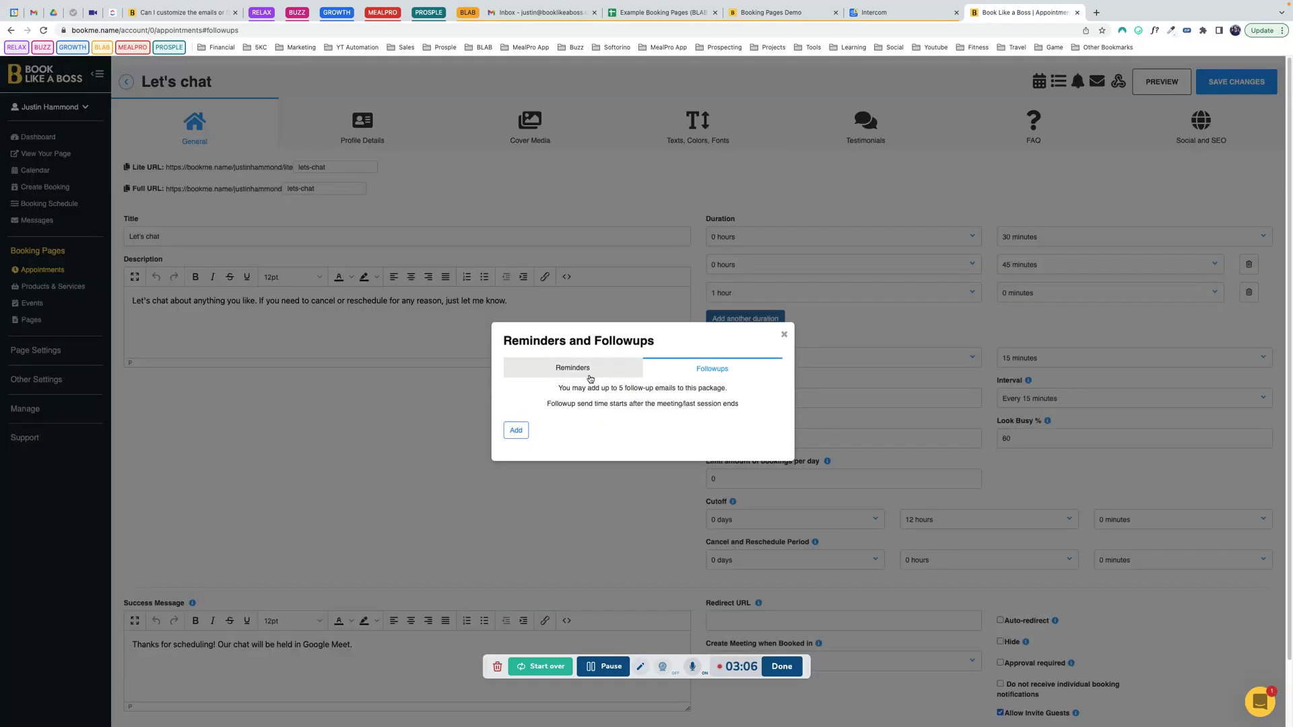
{"action": "left_click", "coordinate": [581, 370]}
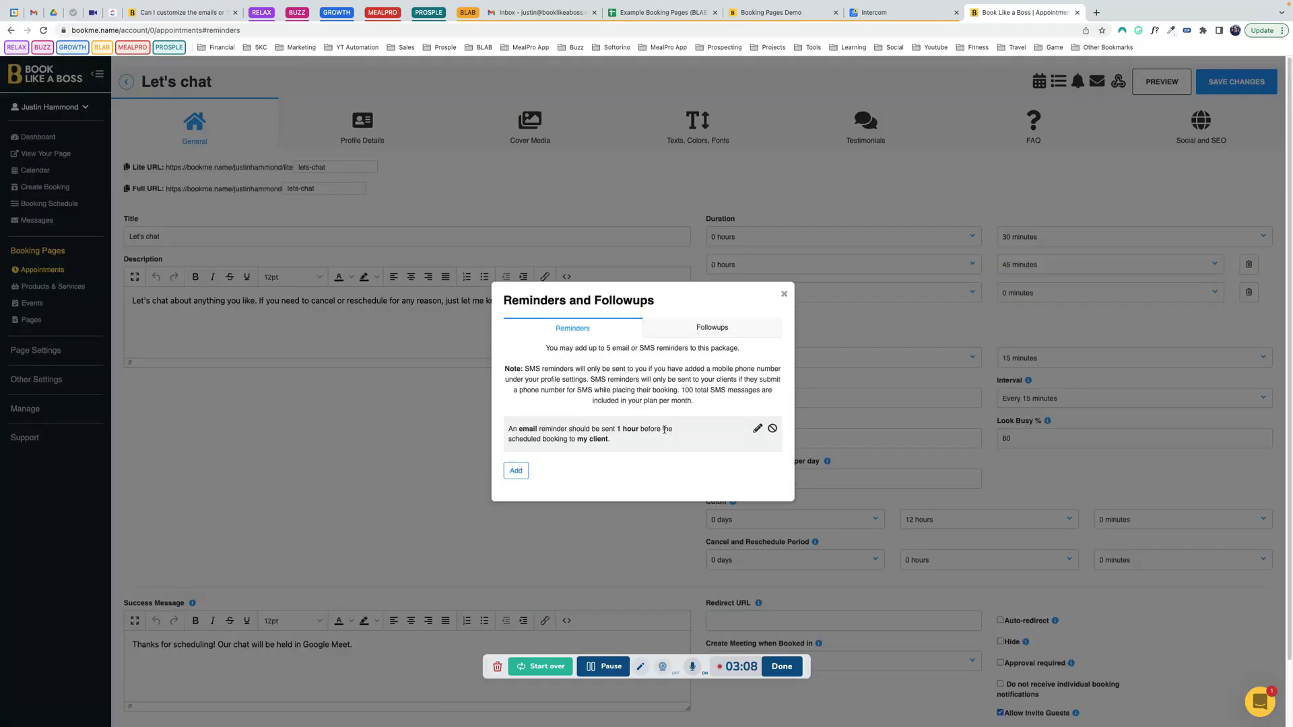
{"action": "left_click", "coordinate": [700, 330]}
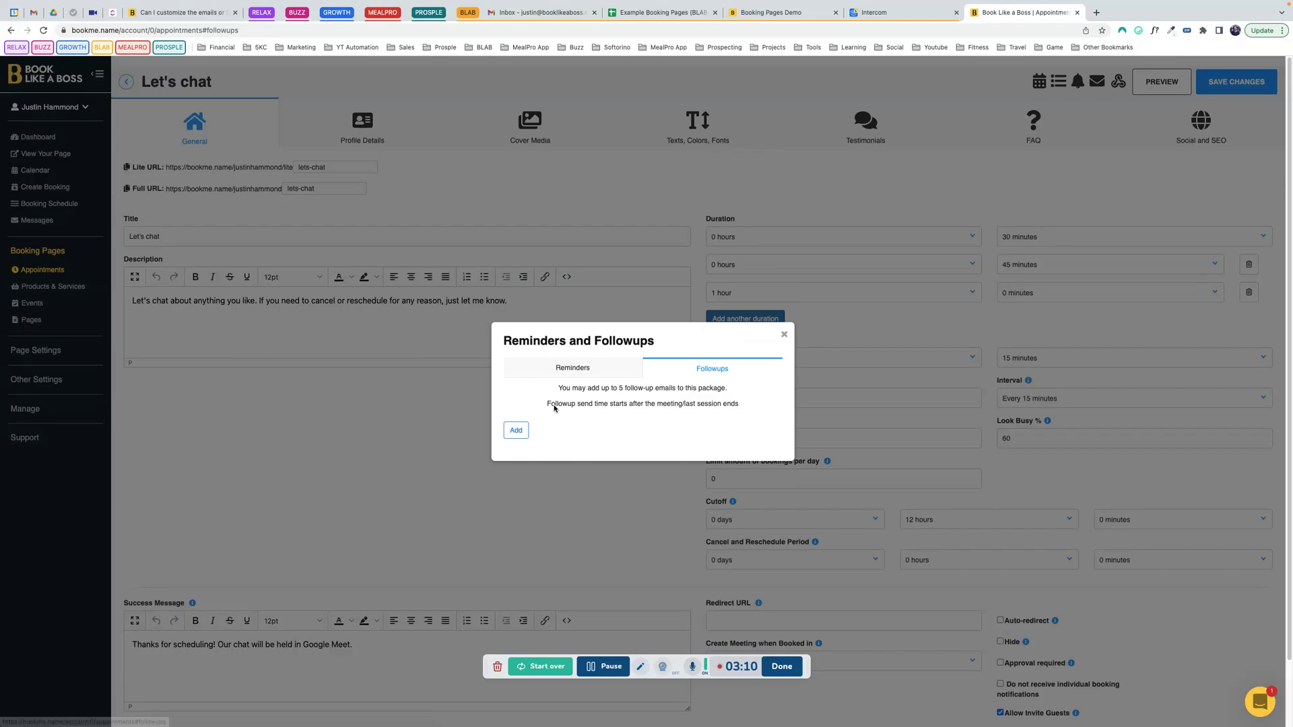
{"action": "left_click", "coordinate": [523, 431]}
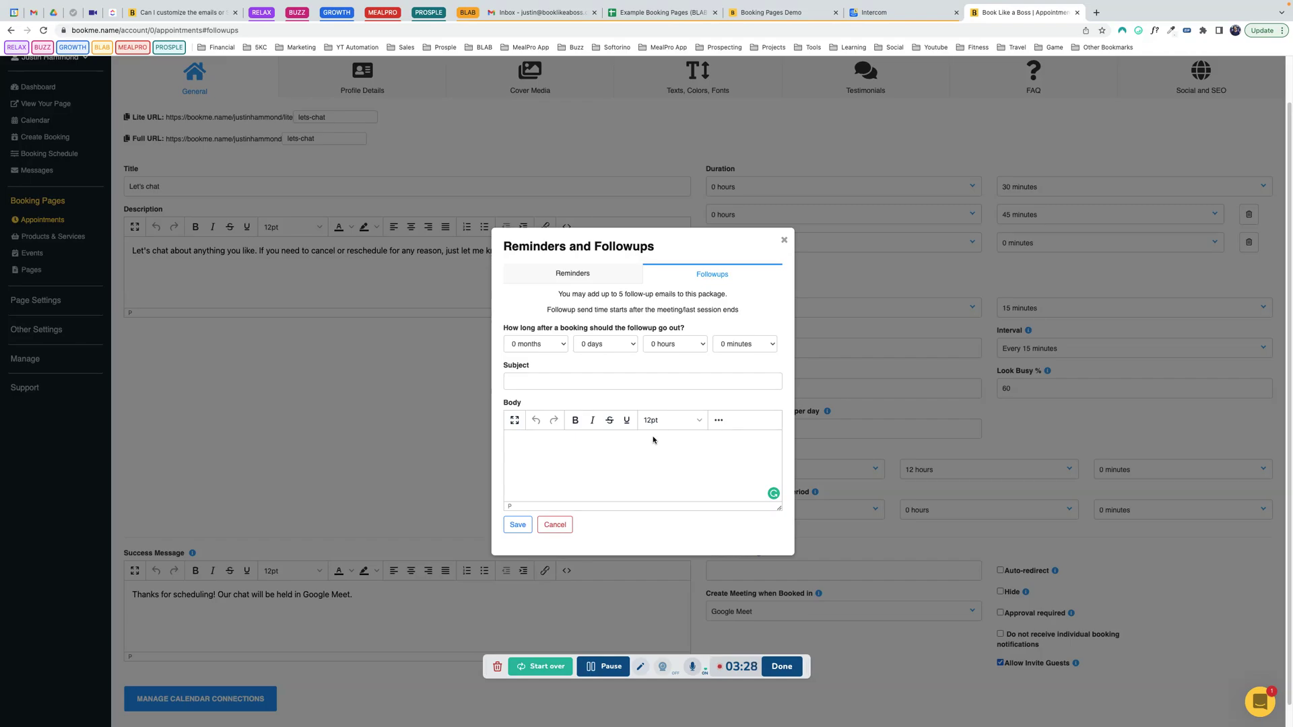
{"action": "left_click", "coordinate": [567, 347]}
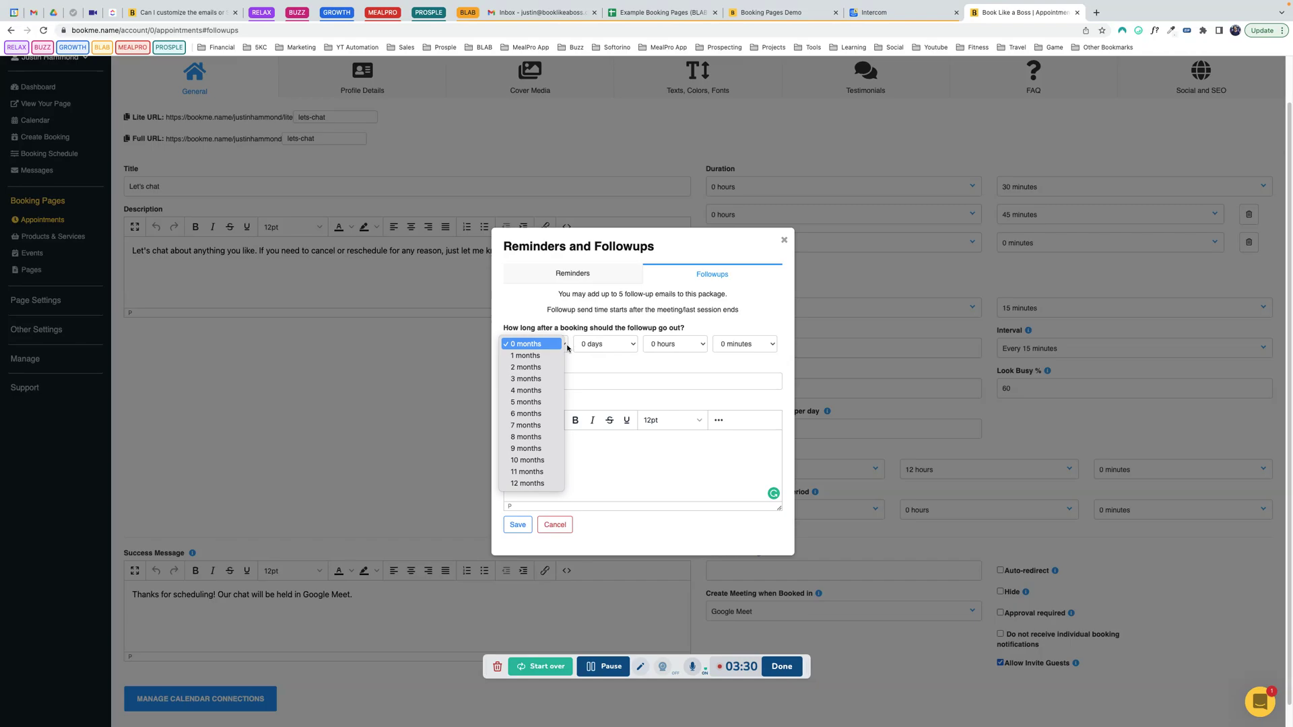
{"action": "left_click", "coordinate": [579, 357]}
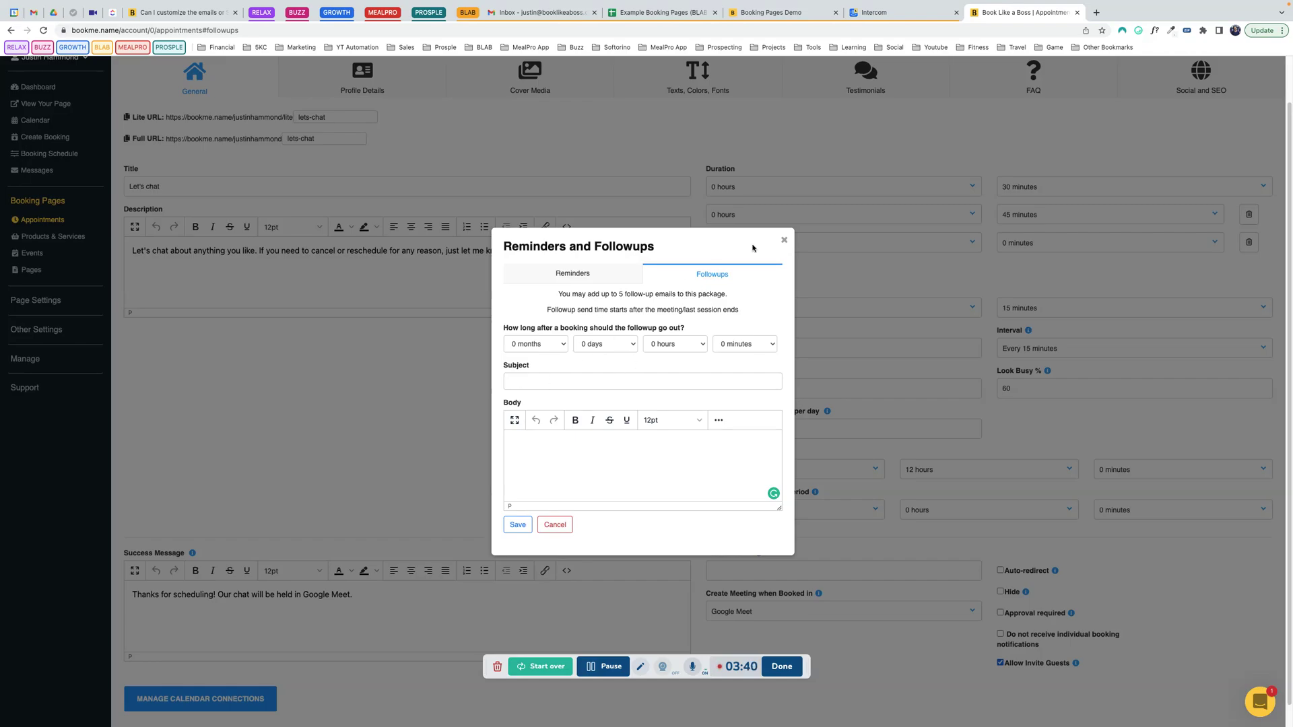
{"action": "left_click", "coordinate": [784, 240]}
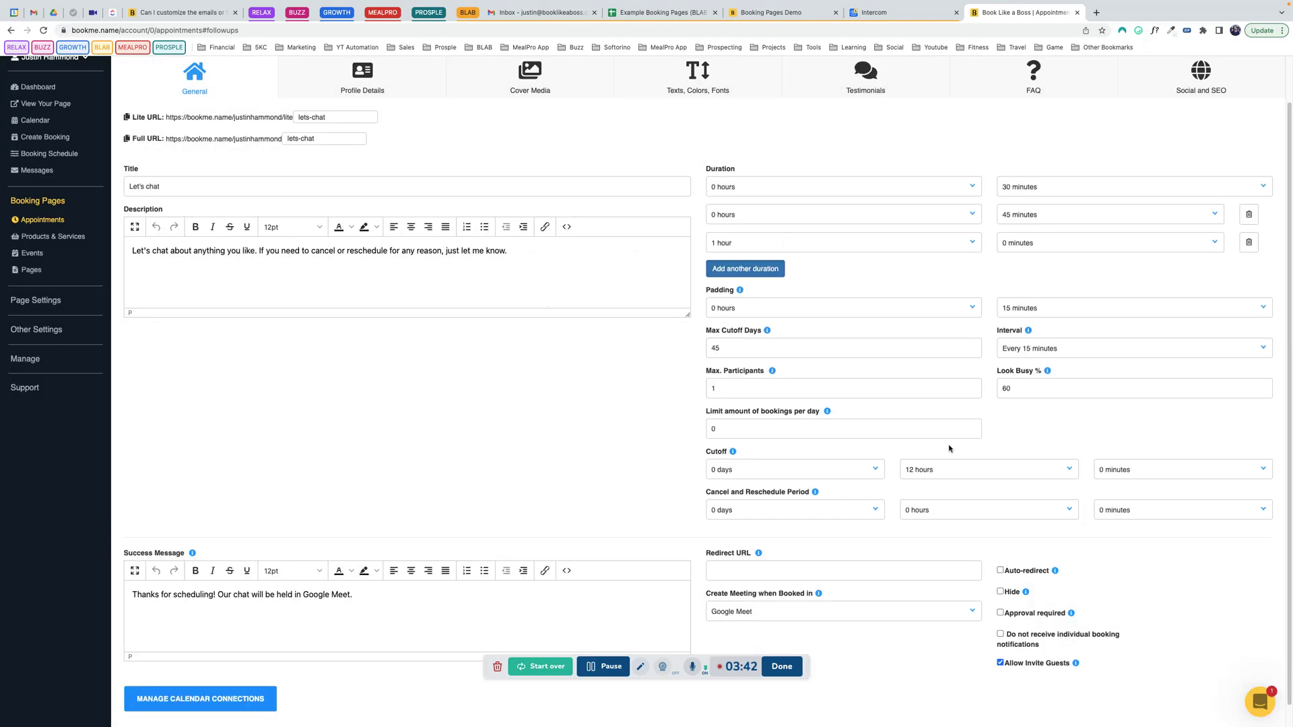
{"action": "scroll", "coordinate": [707, 388], "scroll_direction": "up", "scroll_amount": 1}
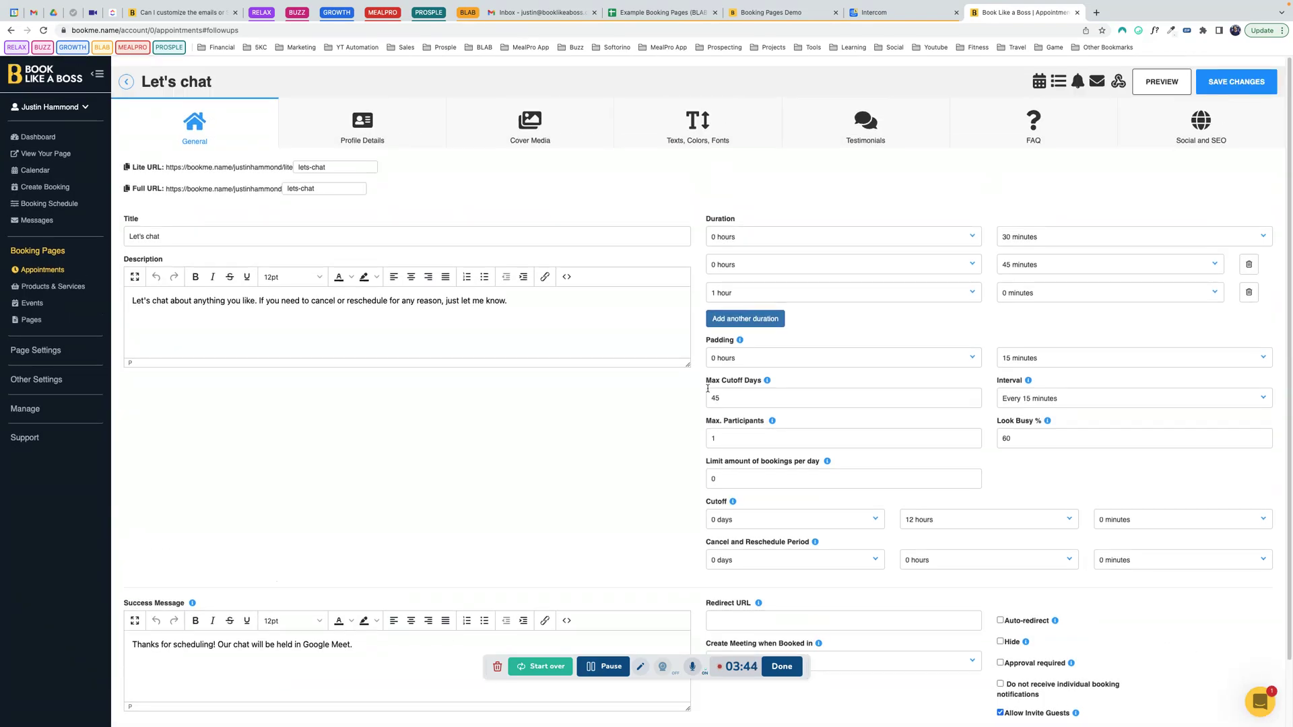